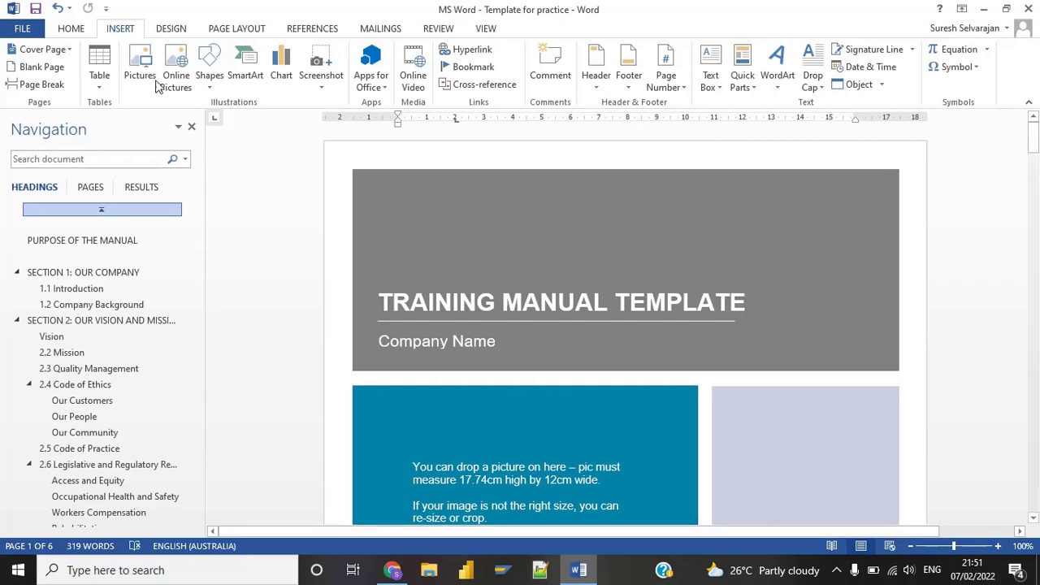
Step: Switch the ribbon from Insert to Home to show font, paragraph and style options
click(72, 34)
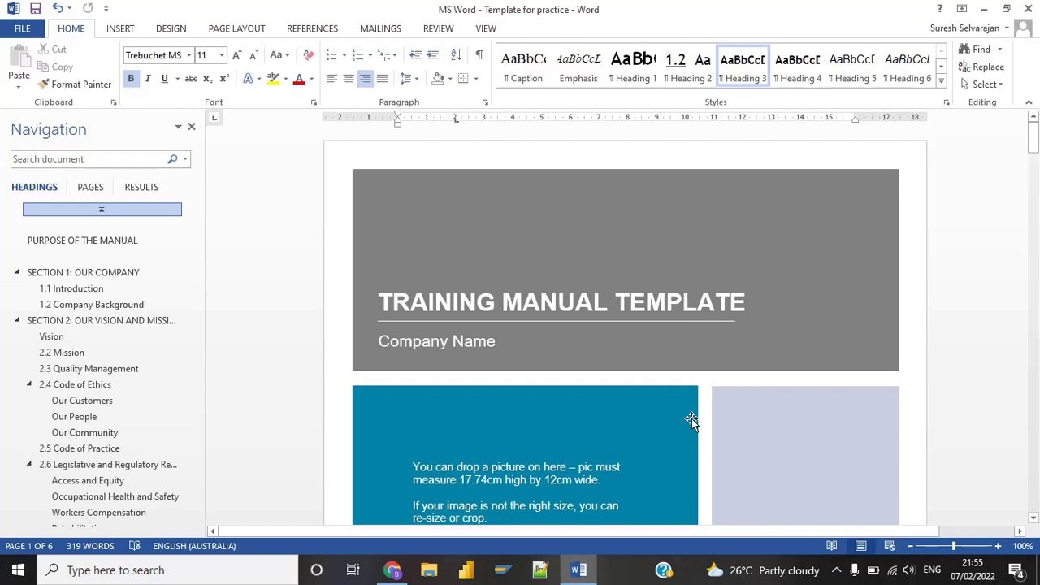
Step: Scroll to page 2 and check the PURPOSE OF THE MANUAL heading's style
scroll(690, 420, down, 4)
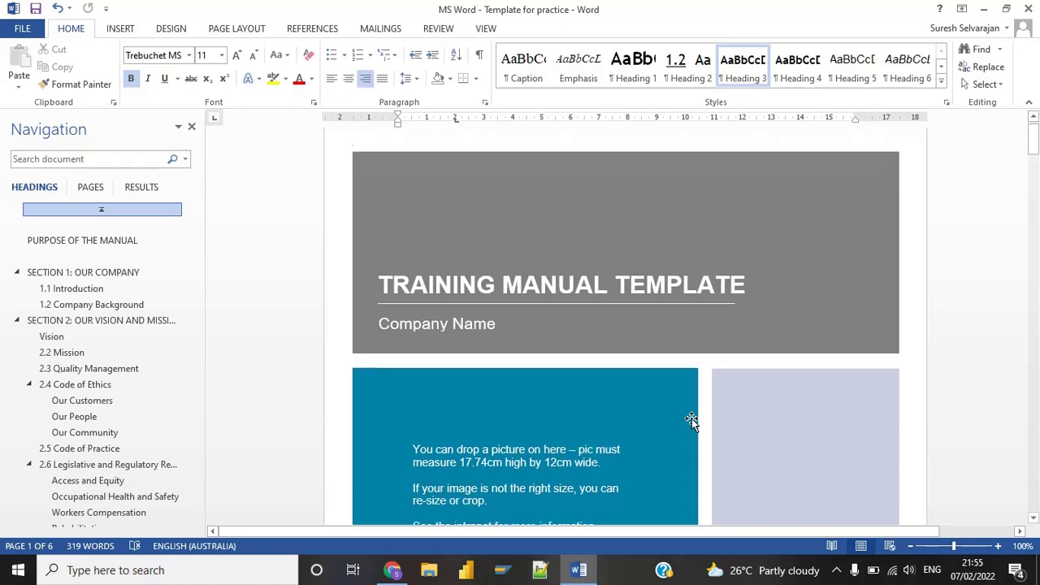
scroll(690, 420, down, 5)
scroll(691, 420, down, 3)
scroll(691, 420, down, 2)
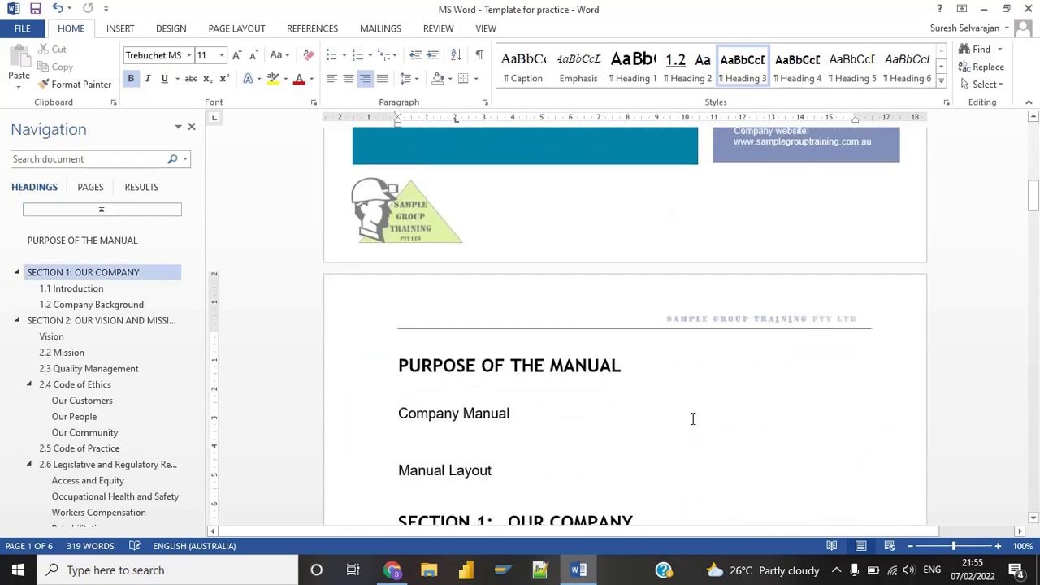
scroll(692, 419, down, 3)
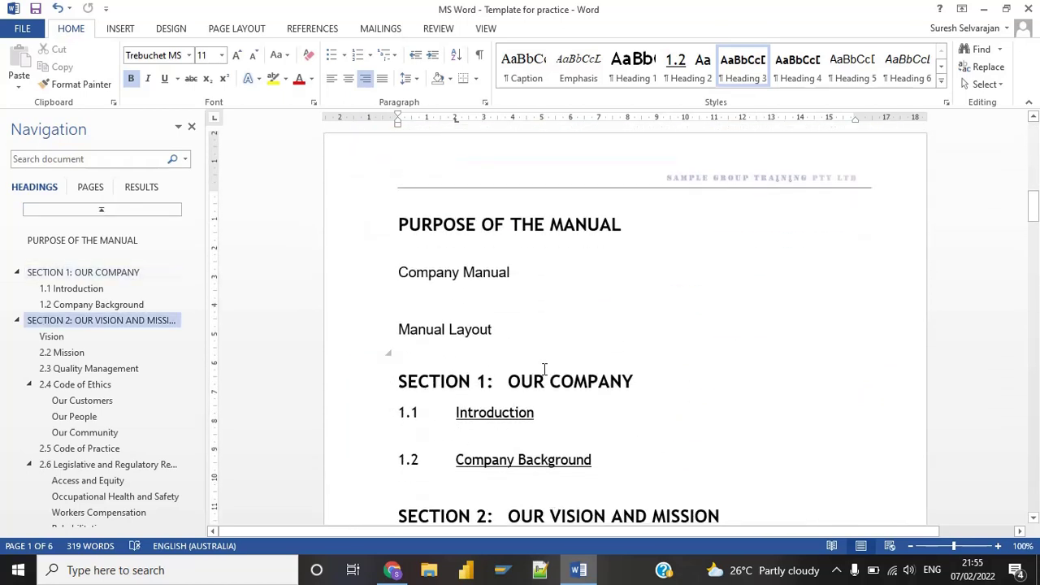
click(450, 229)
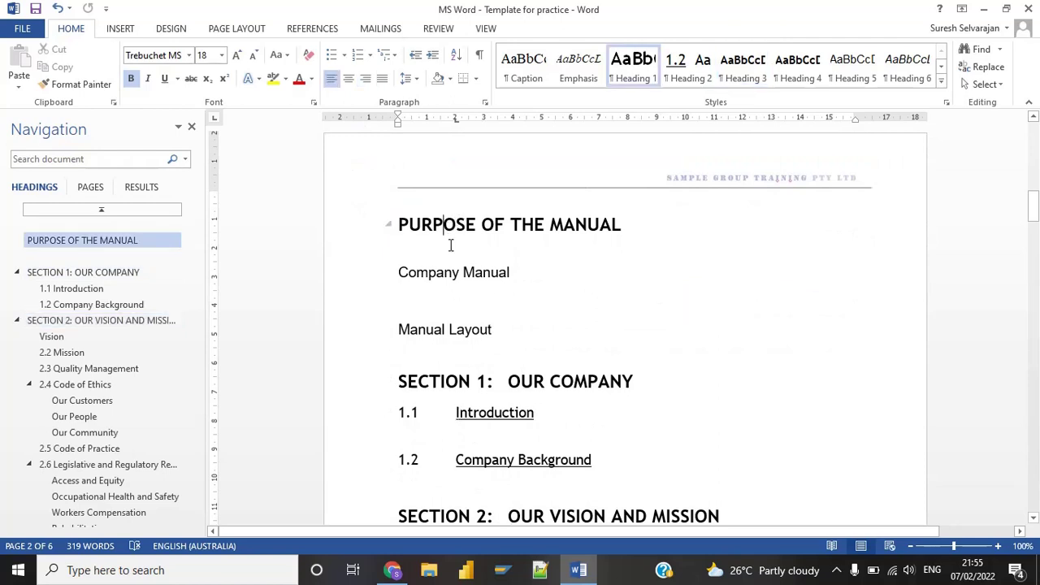
Step: Compare the Company Manual line and blank line's formatting with the heading
click(455, 276)
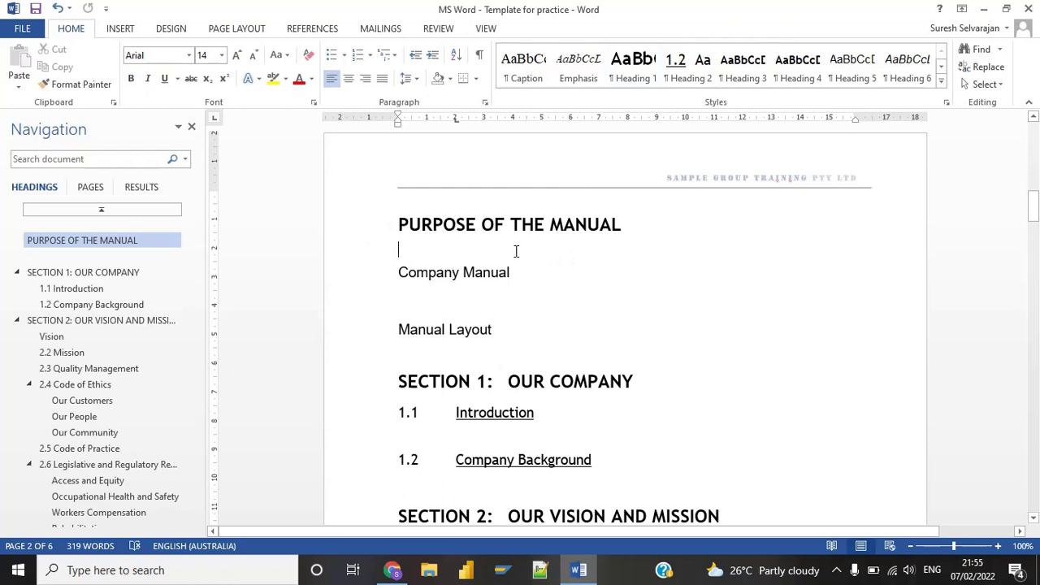
key(Up)
key(Down)
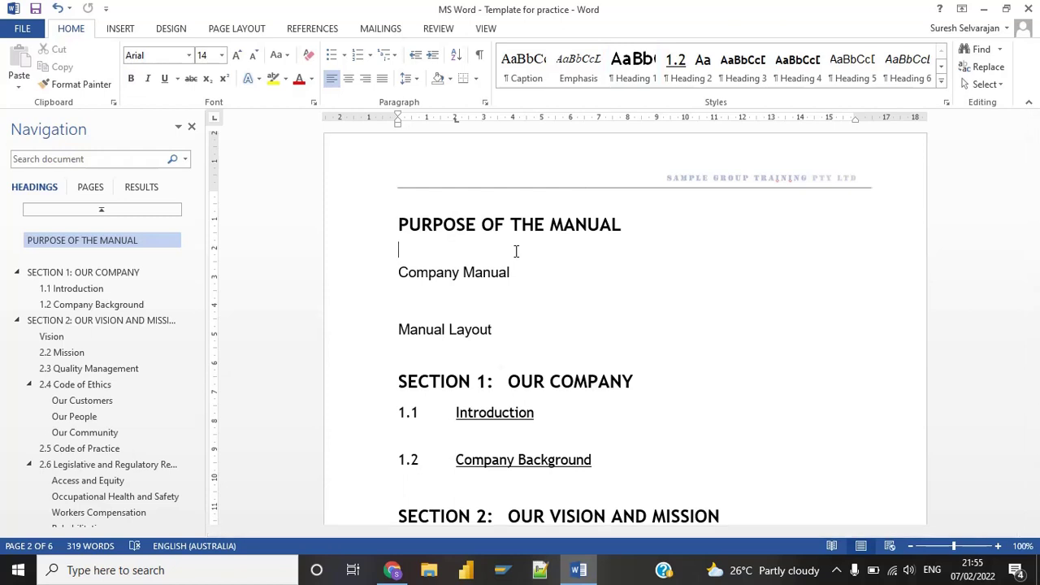
Step: Scroll through sections 2, 3 and the org chart to 4.9 Internal Audits on page 5
scroll(515, 251, down, 2)
scroll(515, 251, down, 1)
scroll(515, 251, down, 5)
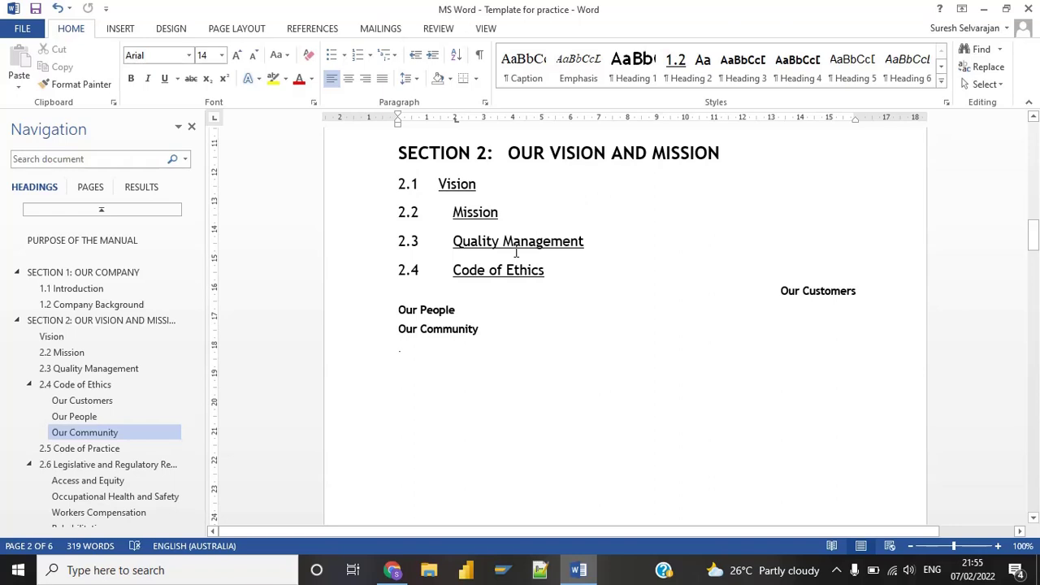
scroll(515, 253, down, 3)
scroll(515, 253, down, 1)
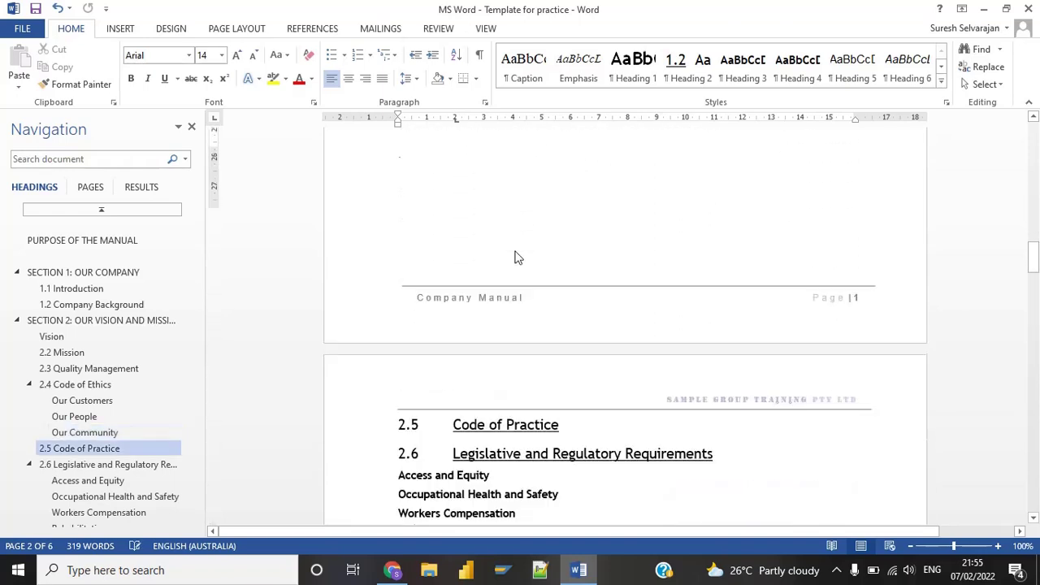
scroll(515, 253, down, 4)
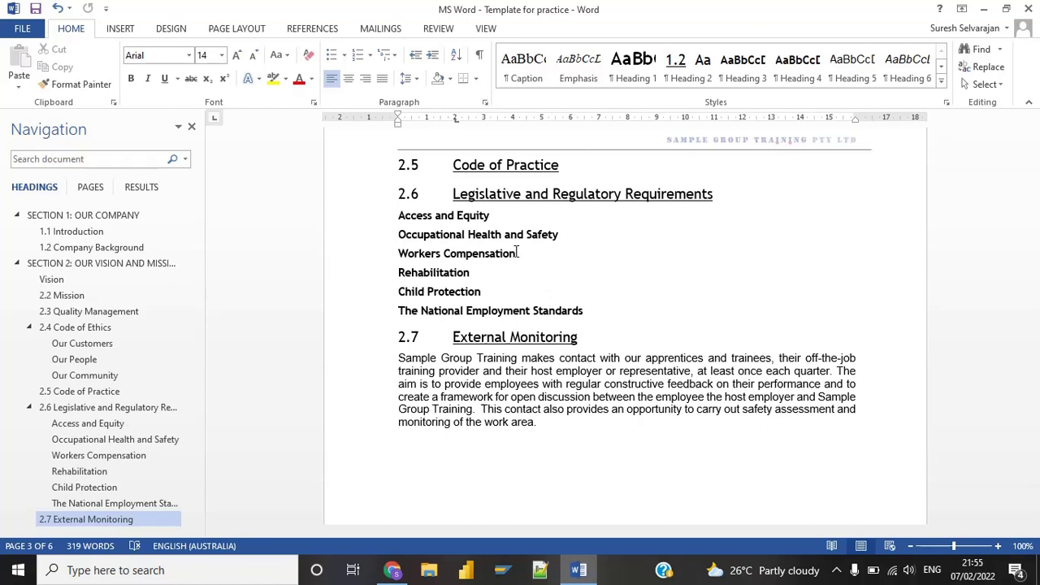
scroll(517, 252, down, 4)
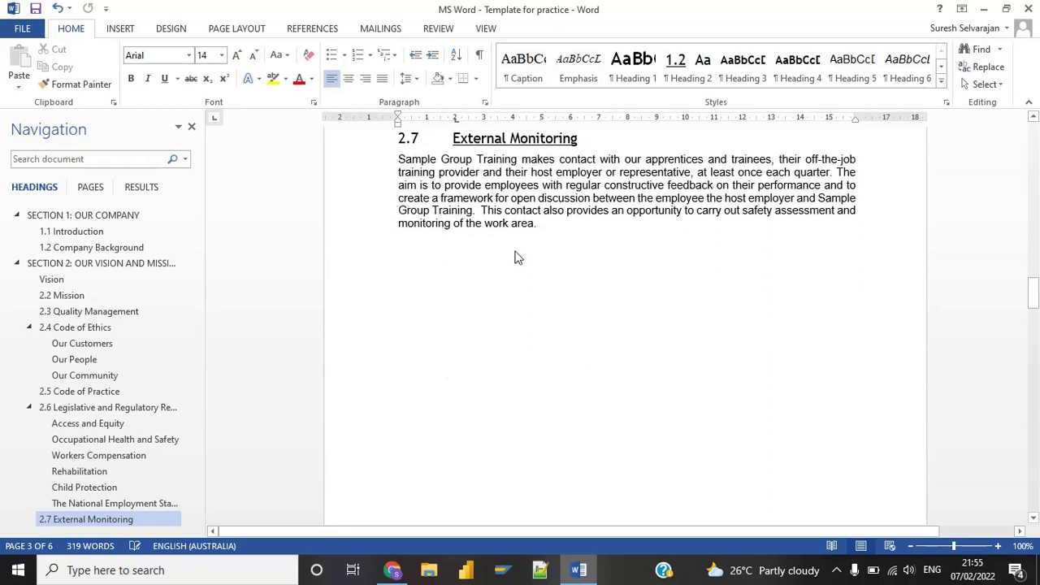
scroll(517, 256, down, 1)
scroll(516, 258, down, 4)
scroll(518, 258, down, 2)
scroll(514, 258, down, 5)
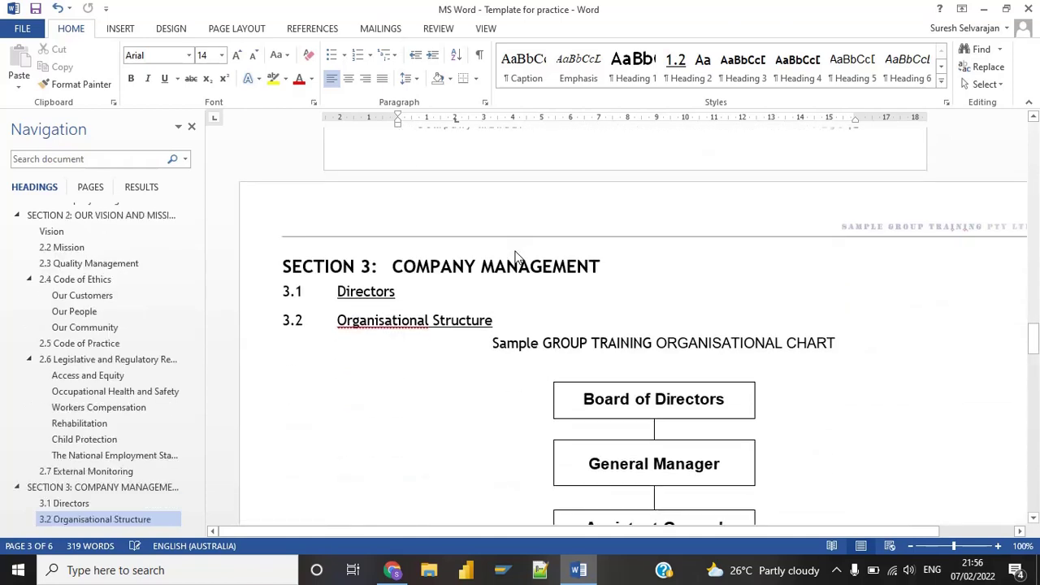
scroll(515, 251, down, 1)
scroll(515, 251, down, 3)
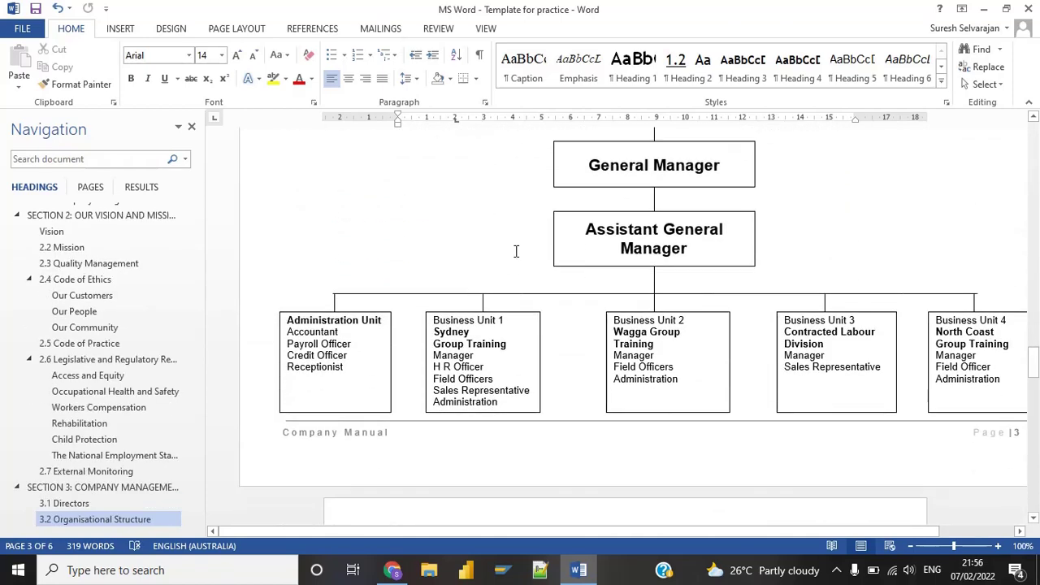
scroll(515, 251, down, 5)
scroll(515, 251, down, 4)
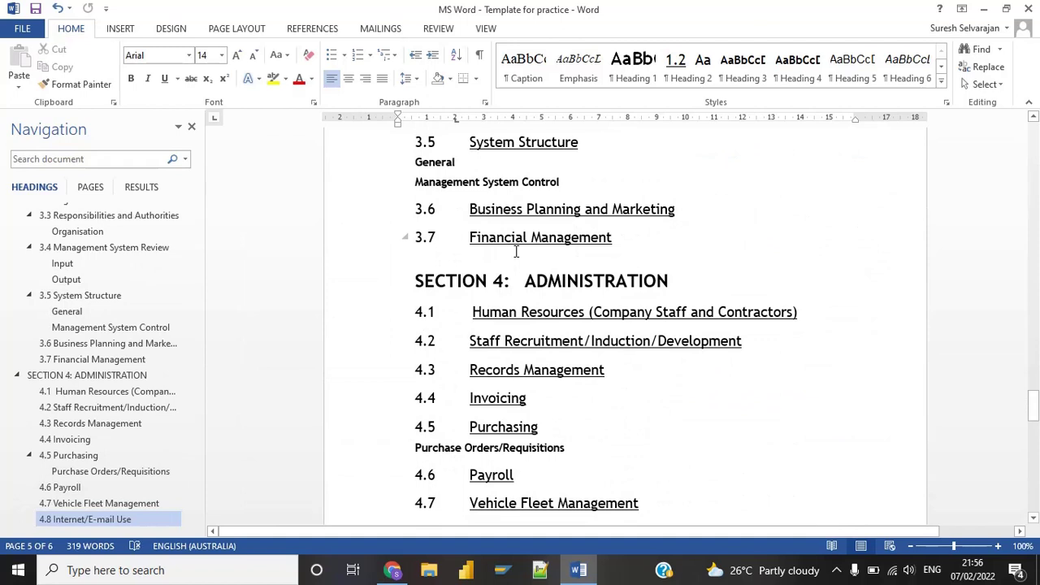
scroll(515, 251, down, 5)
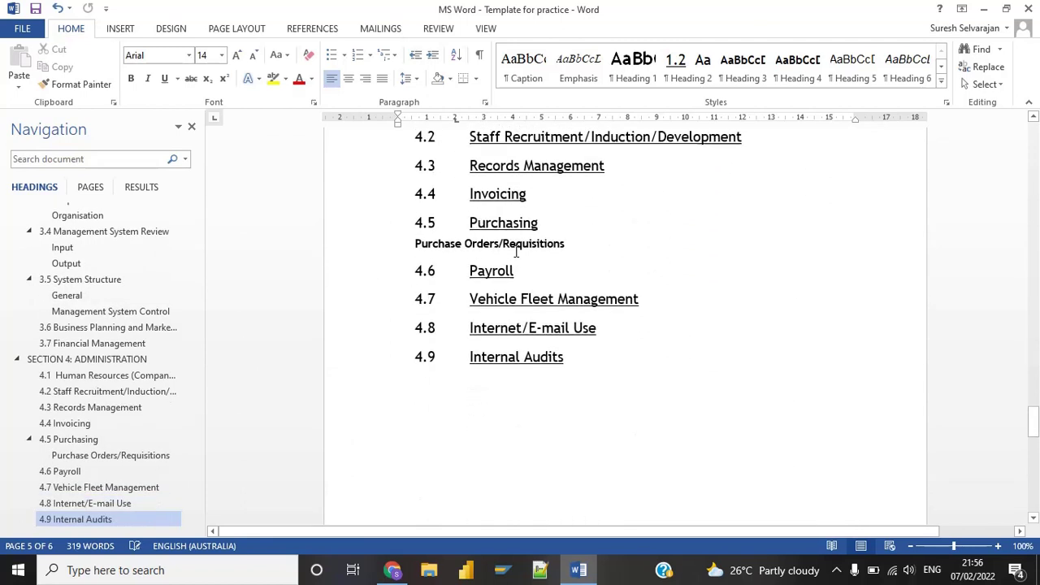